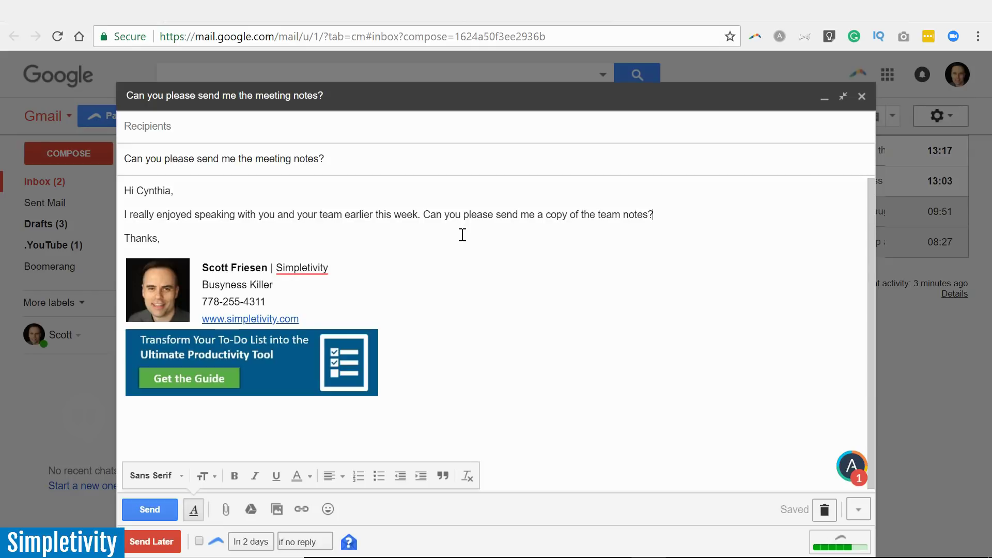
click(447, 330)
click(394, 431)
click(530, 368)
click(150, 543)
Turn on Boomerang so the email returns in 2 days if nobody replies.
click(200, 543)
click(258, 543)
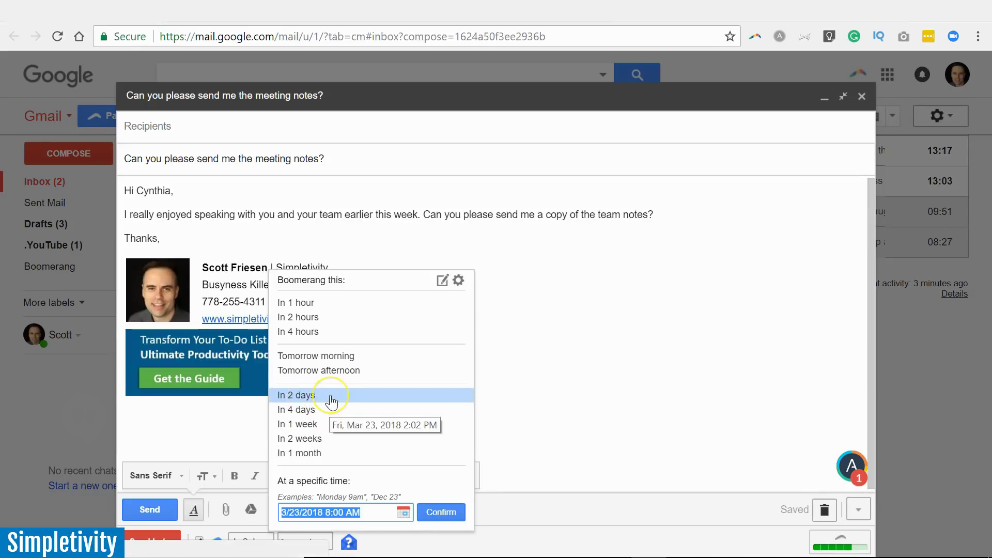
click(297, 394)
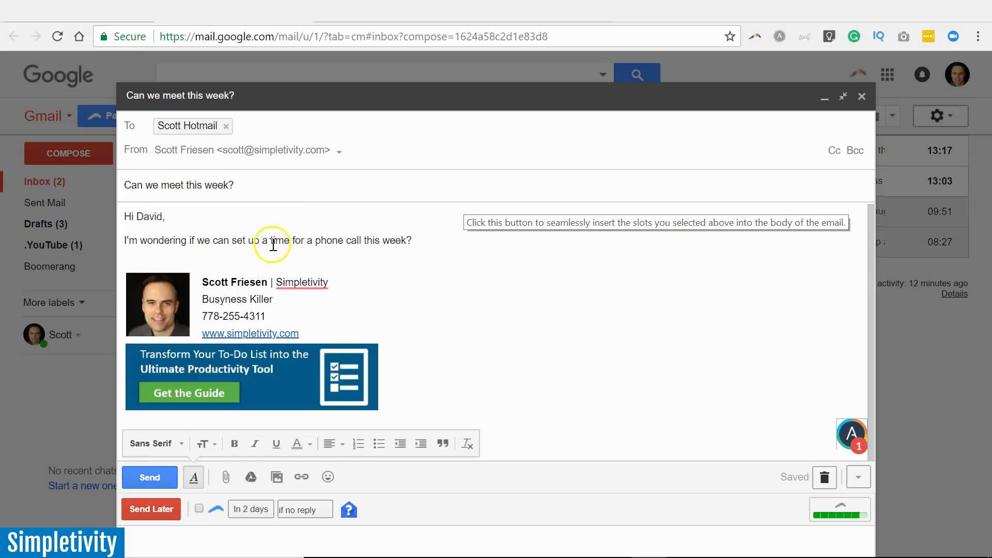
Open the 'Can we meet this week?' draft and place the caret below the question.
click(424, 246)
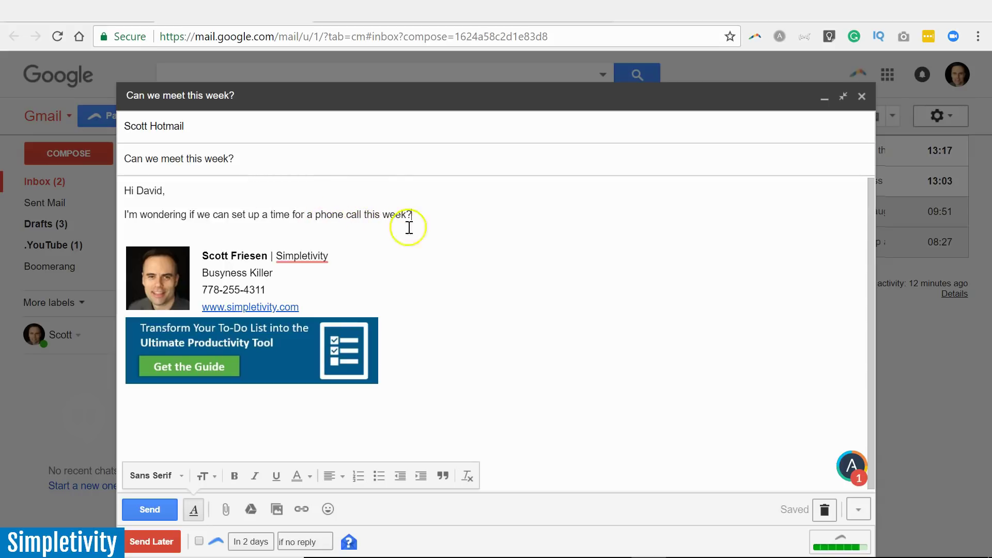
click(391, 227)
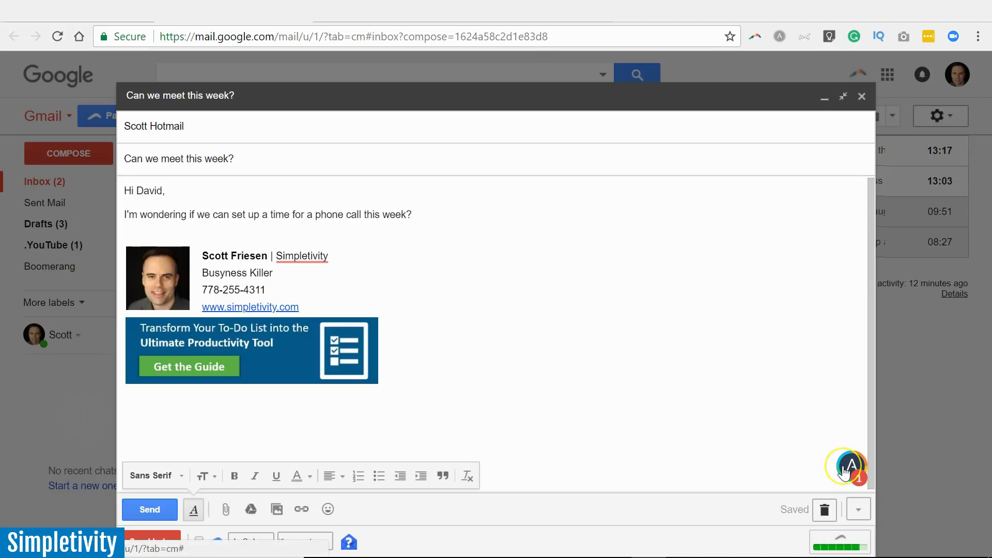
Launch the Assistant.to scheduler, clear the location, and replace the meeting title with a short chat title.
click(845, 471)
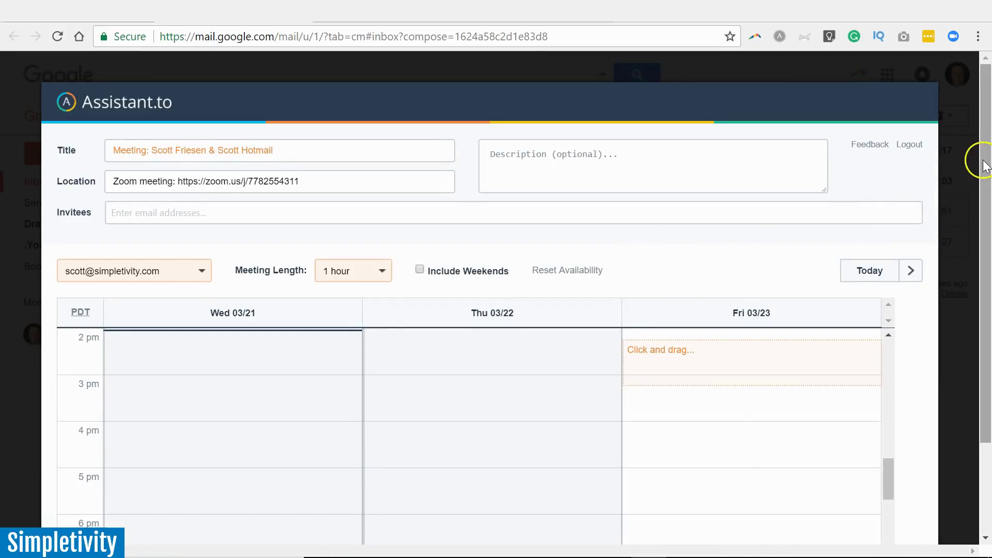
drag(984, 165, 988, 191)
click(326, 141)
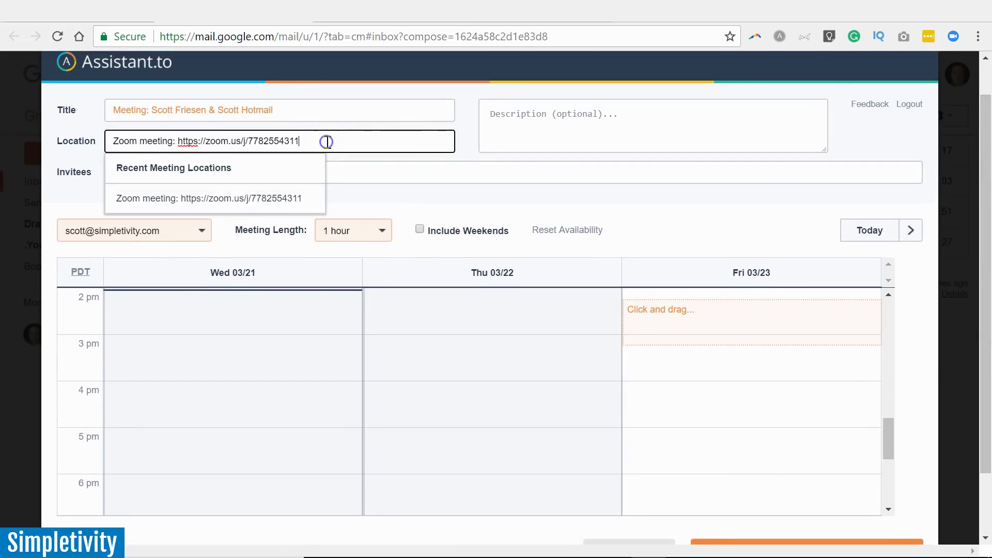
key(BackSpace)
key(BackSpace)
key(BackSpace)
key(BackSpace)
key(BackSpace)
key(BackSpace)
key(BackSpace)
key(BackSpace)
key(BackSpace)
key(BackSpace)
key(BackSpace)
key(BackSpace)
key(BackSpace)
key(BackSpace)
key(BackSpace)
key(BackSpace)
key(BackSpace)
key(BackSpace)
key(BackSpace)
key(BackSpace)
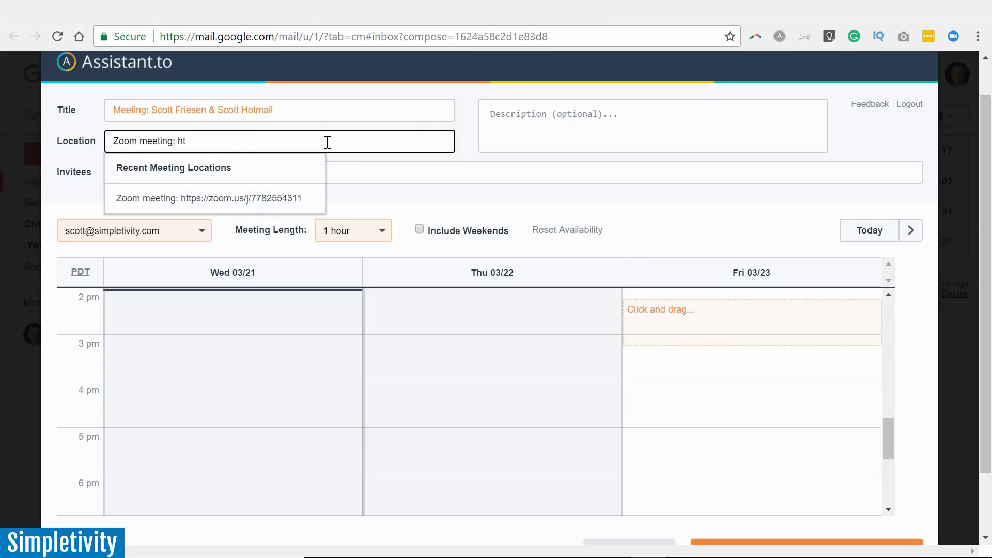
click(385, 106)
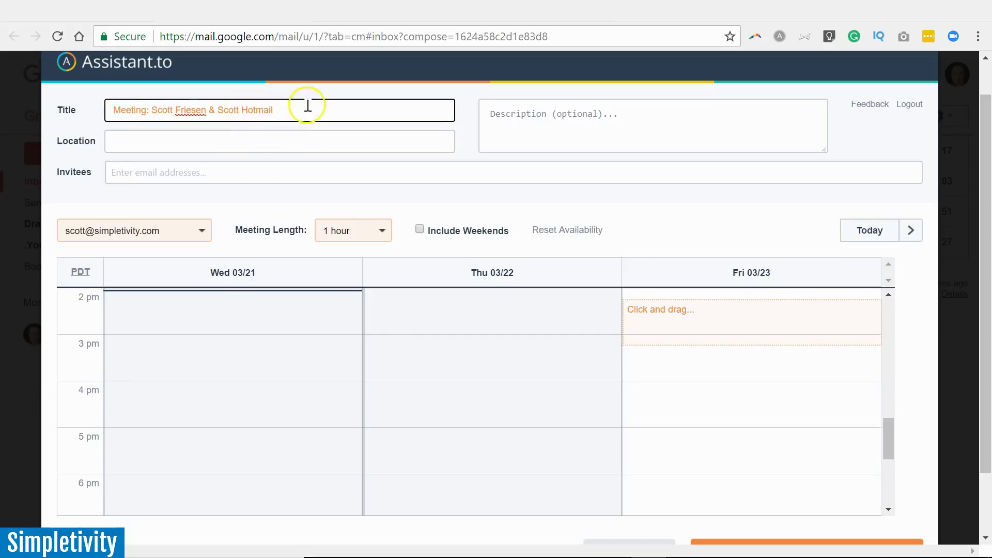
drag(306, 106, 72, 115)
text(Scott & Scott Chat)
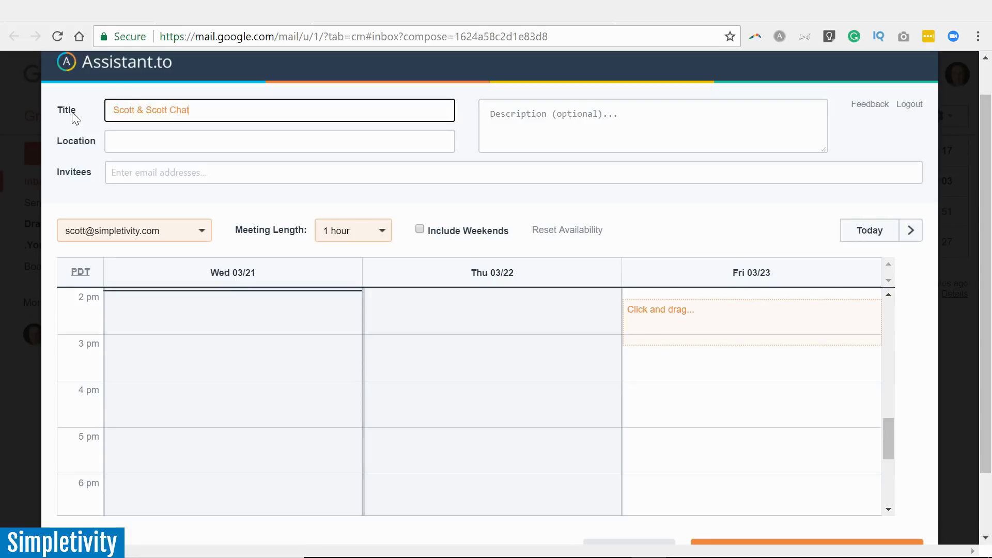
Set the meeting location to a phone number and add the invitee's e-mail address.
click(124, 139)
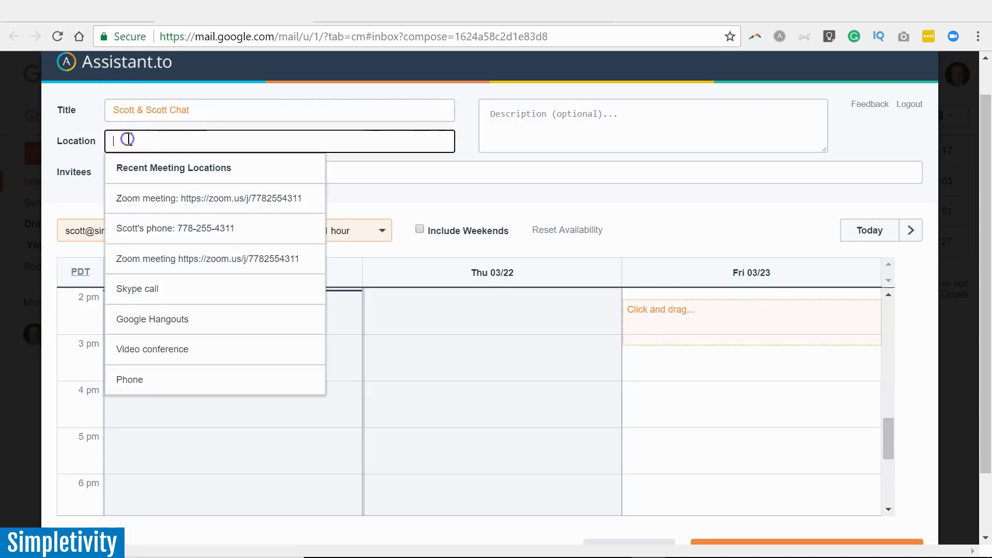
text(Phone)
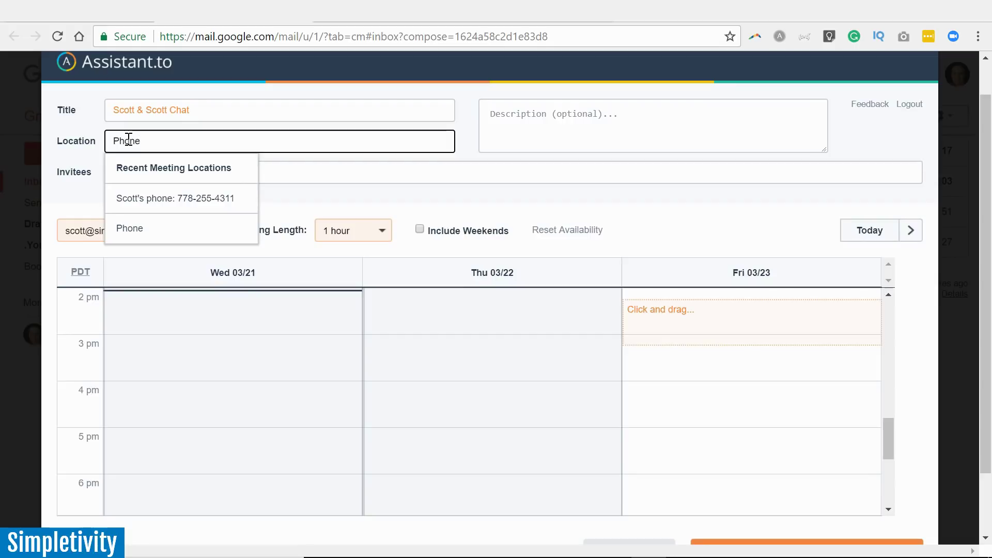
text(:)
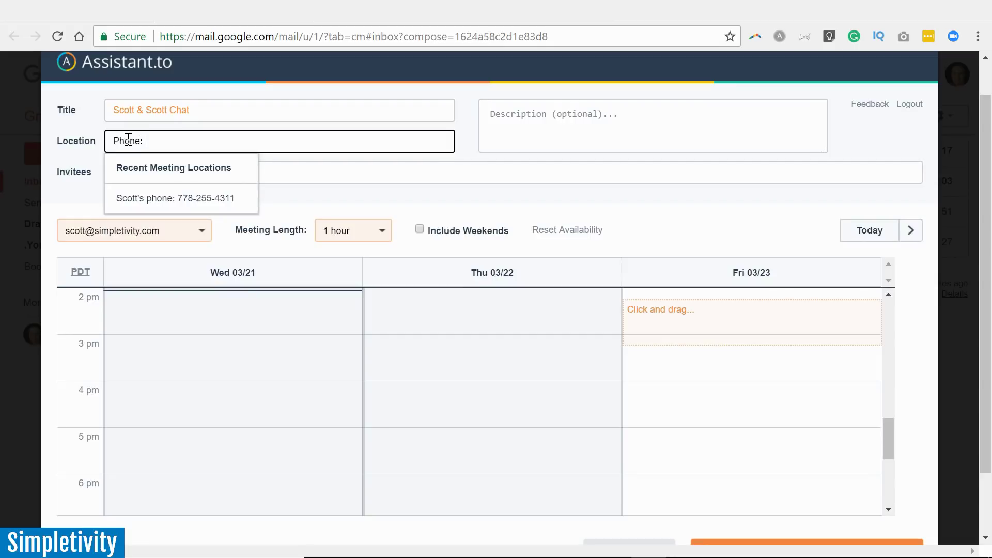
text( 555-555-5555)
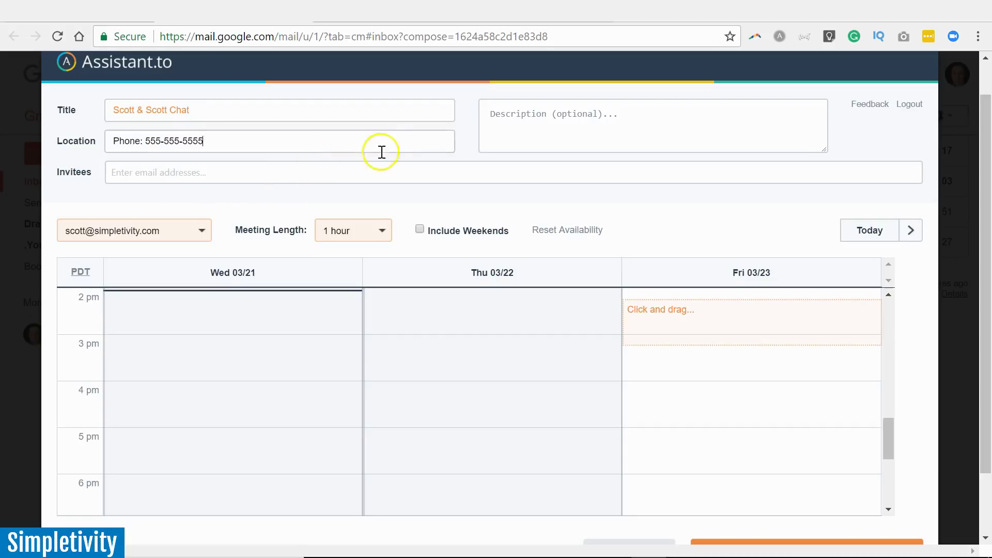
click(261, 174)
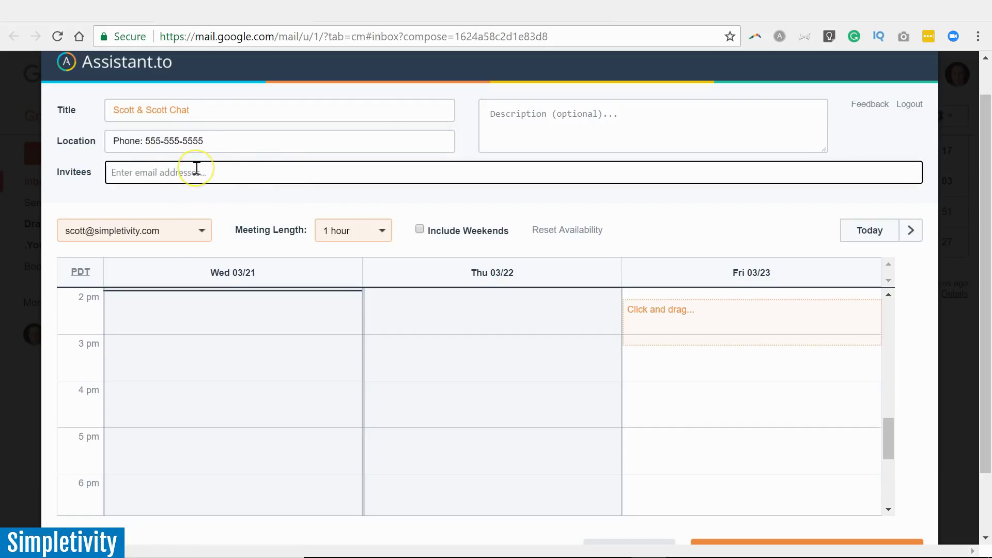
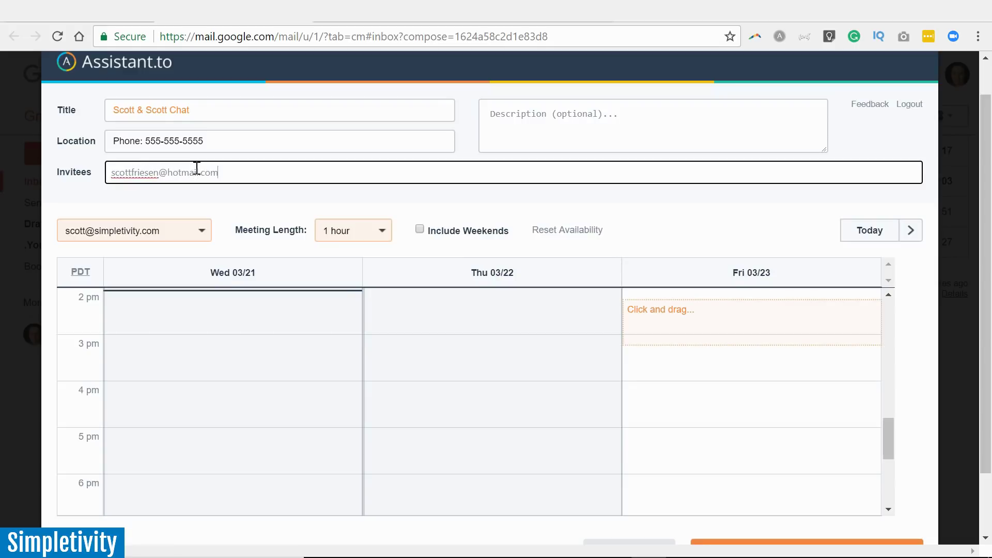
click(573, 126)
Change the meeting length to 30 minutes.
click(697, 93)
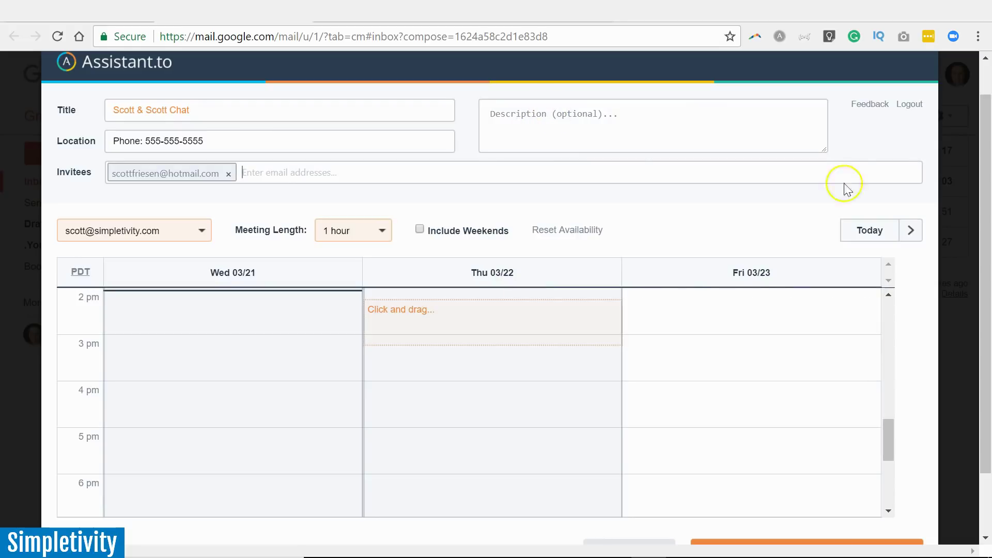
click(611, 169)
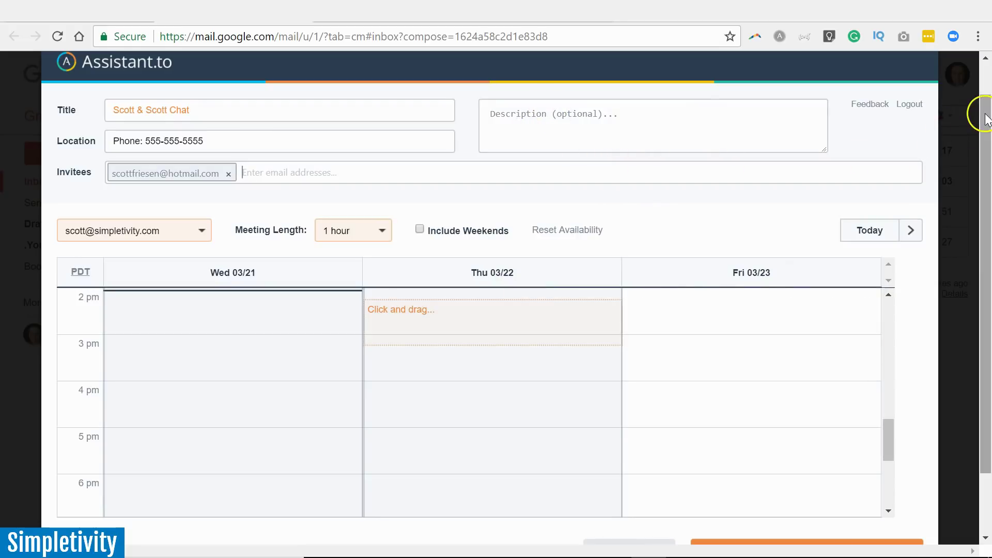
drag(987, 115, 985, 171)
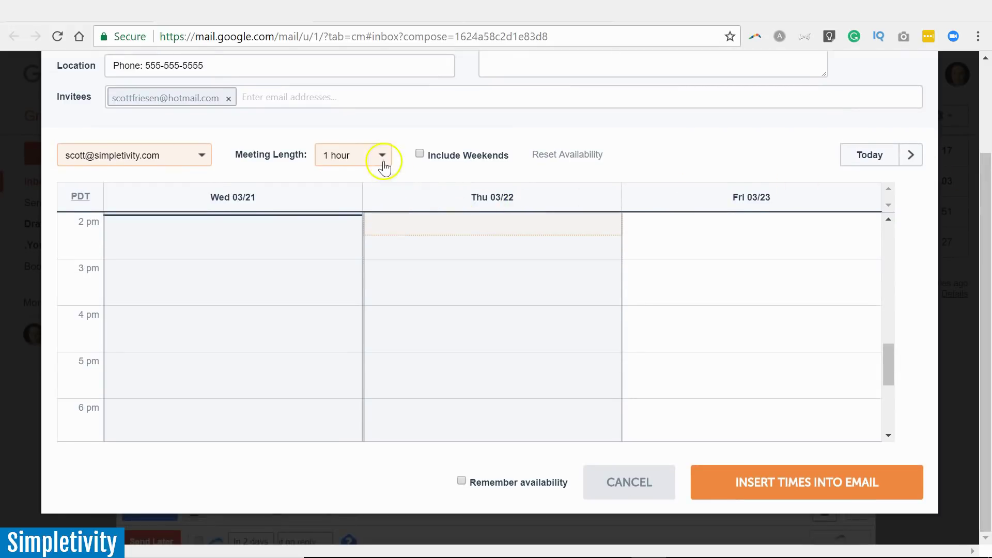
click(378, 160)
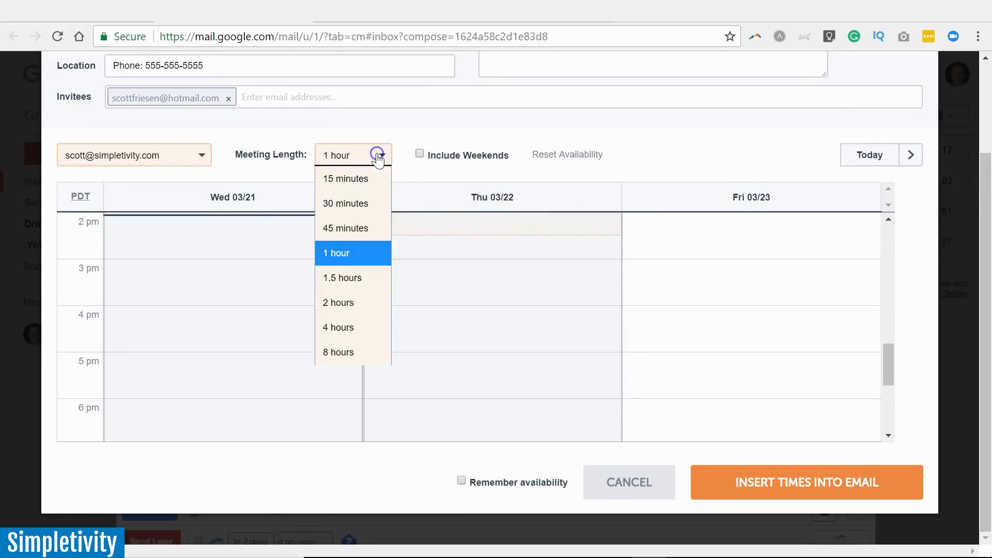
click(345, 202)
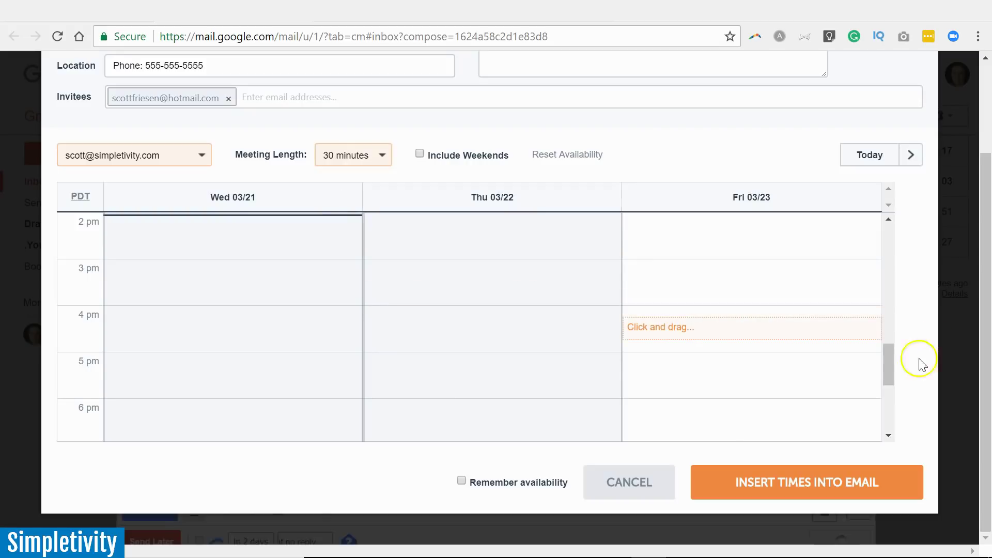
Mark Wednesday 3 pm and 4 pm, and Thursday 4:30 pm and 1 pm as available.
drag(886, 358, 884, 359)
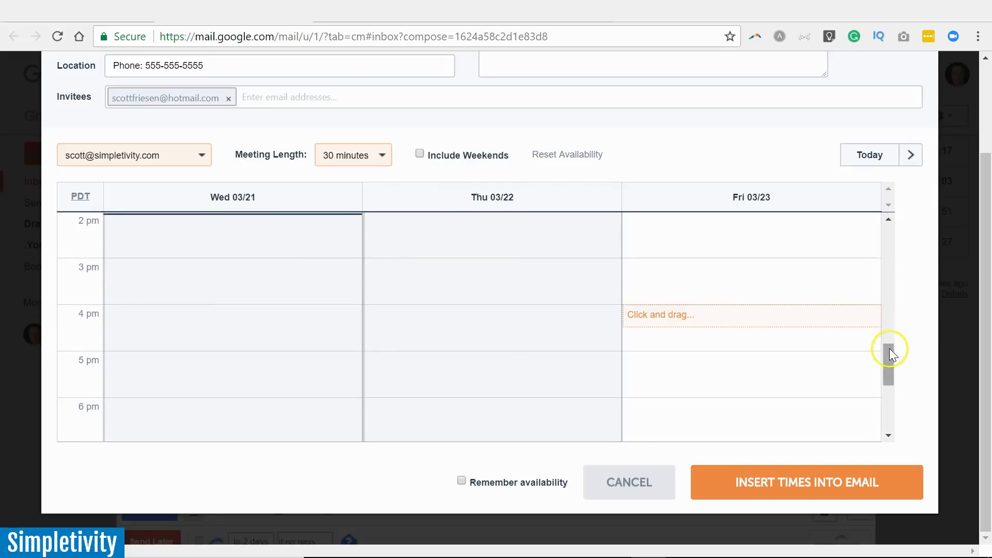
drag(891, 358, 885, 357)
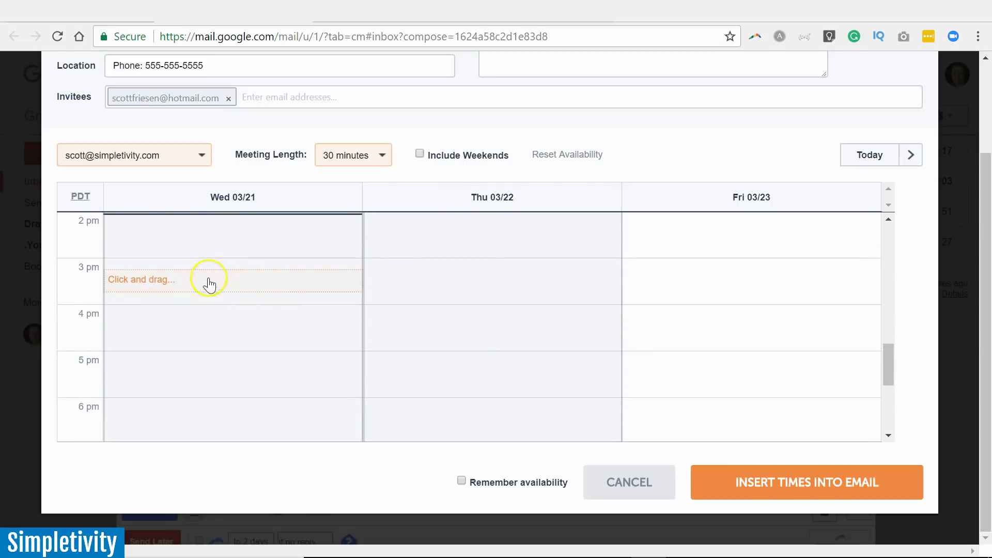
click(162, 273)
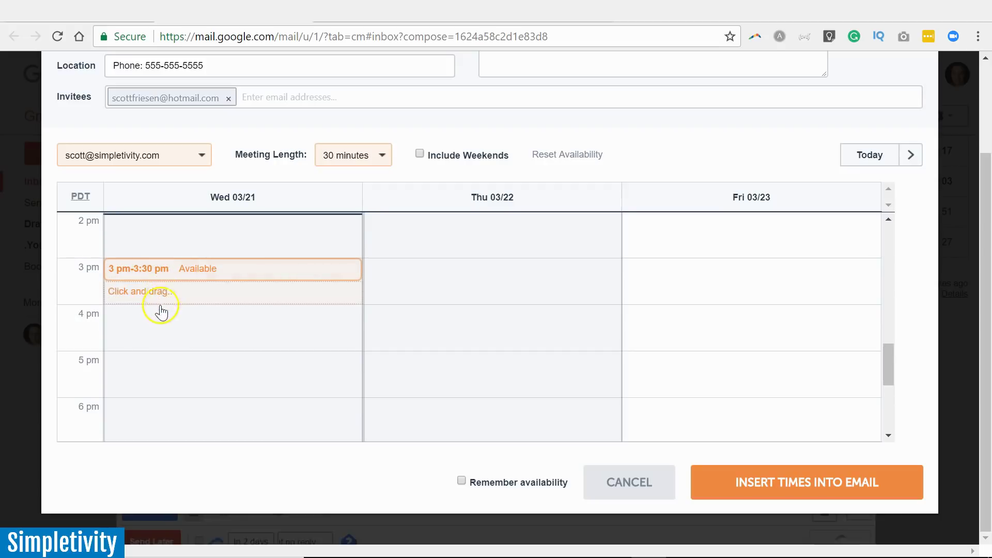
click(149, 318)
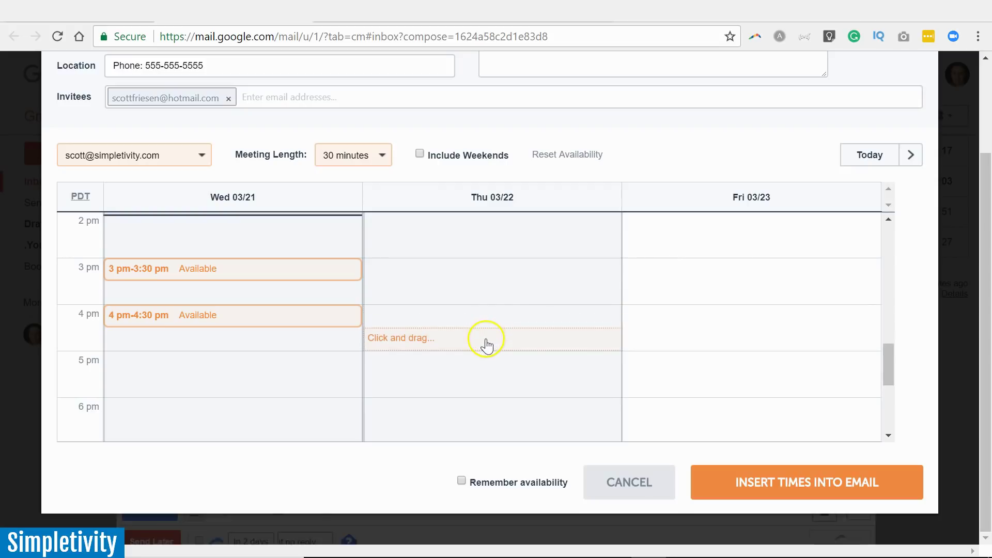
click(485, 339)
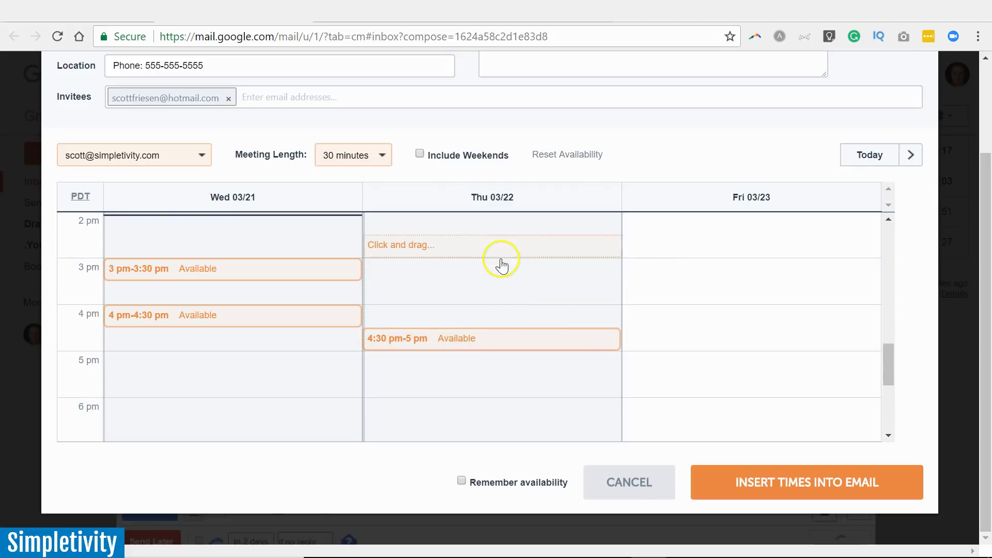
scroll(499, 263, up, 2)
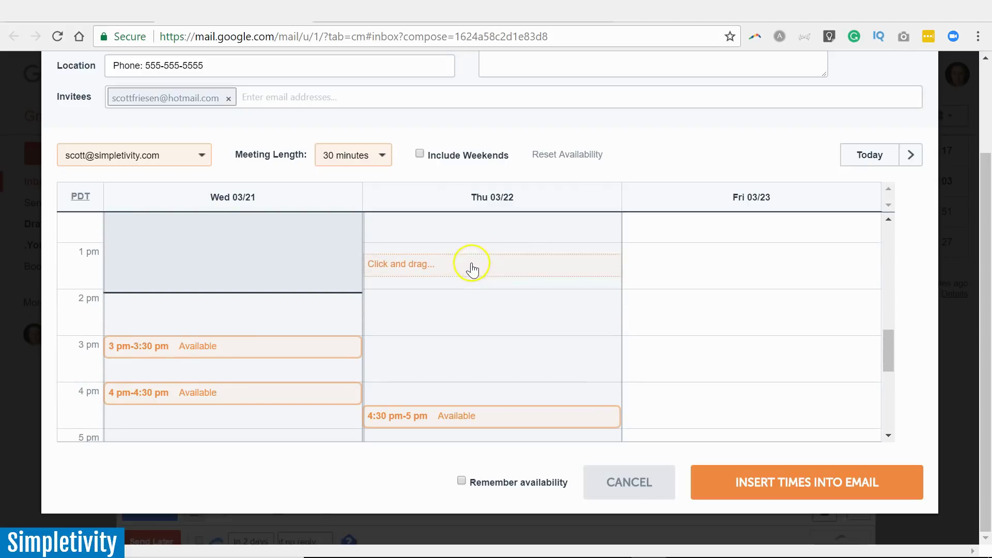
click(471, 256)
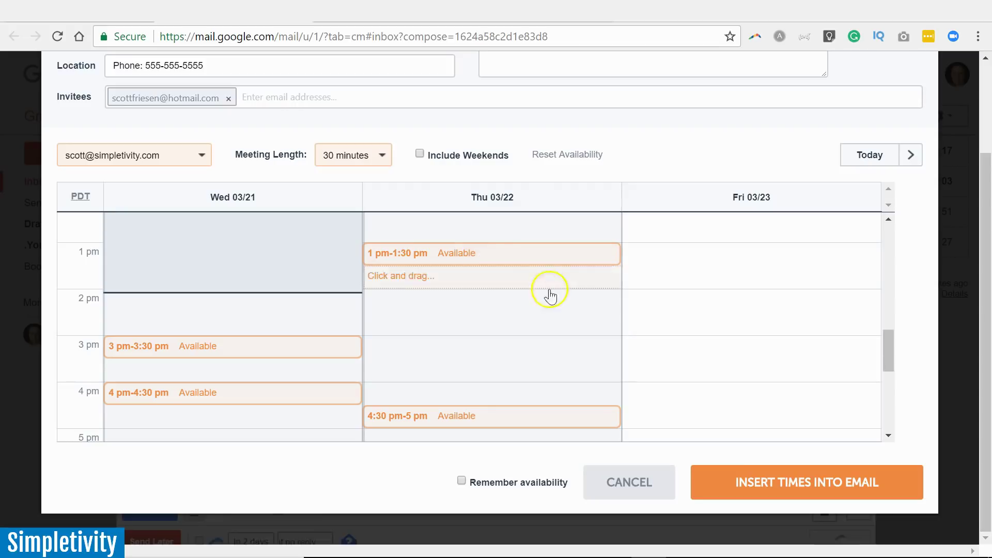
Replace the Friday slot with 2 pm–2:30 pm, check the grid, and insert the times.
click(709, 311)
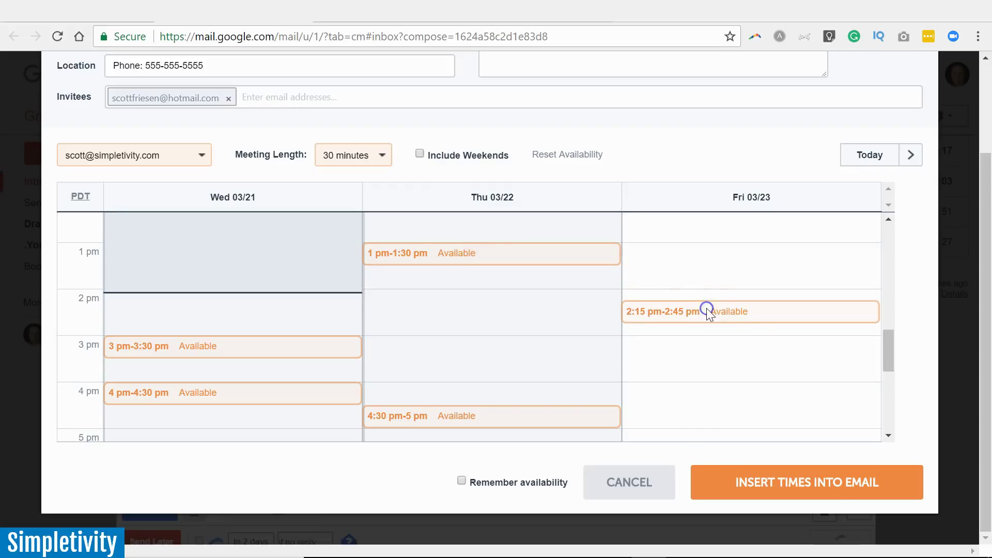
click(677, 304)
click(691, 304)
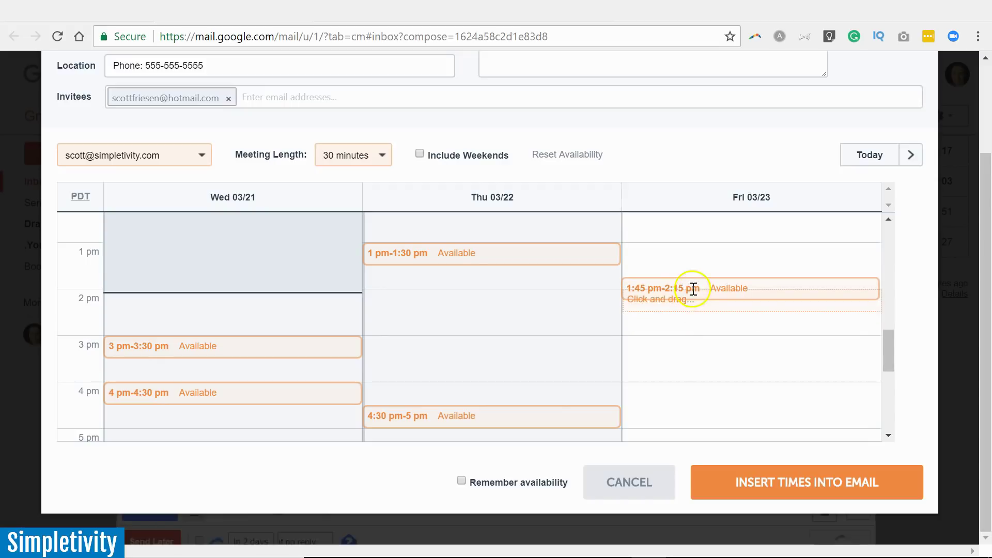
click(693, 288)
click(687, 303)
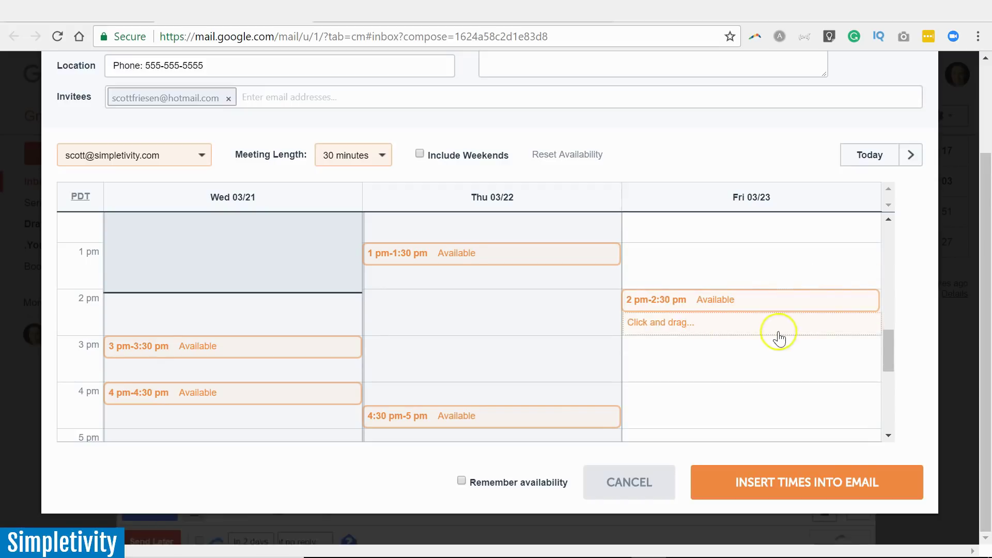
drag(889, 337, 888, 342)
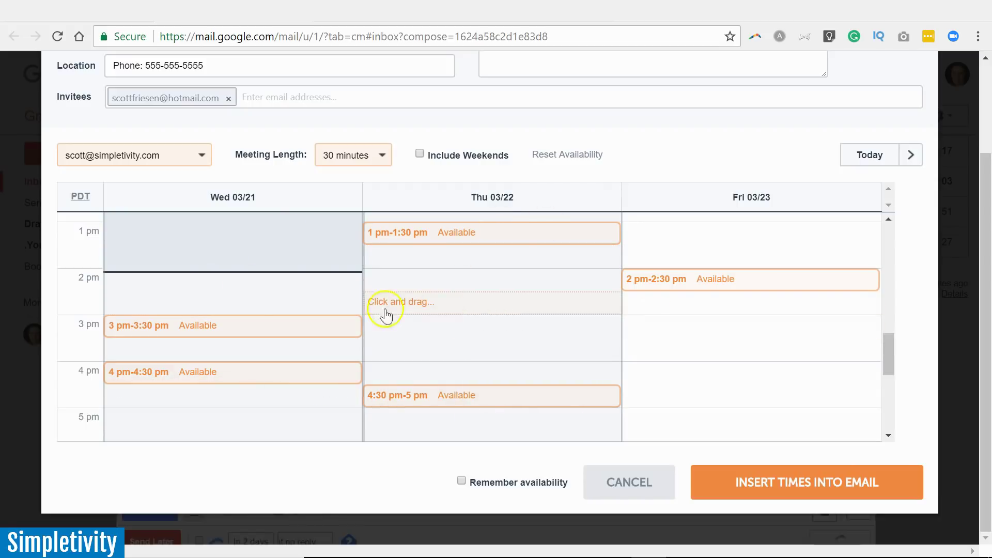
drag(888, 350, 870, 336)
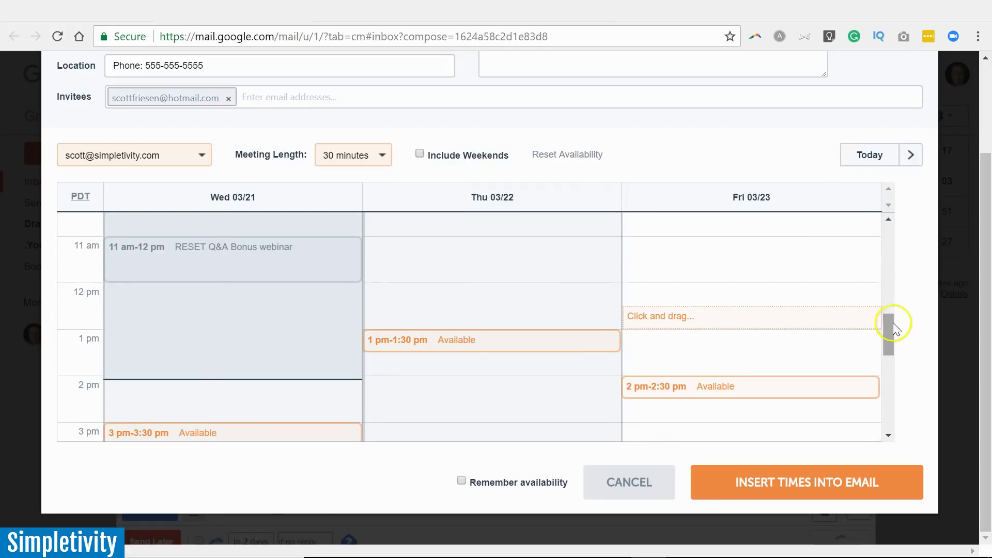
drag(889, 324, 889, 339)
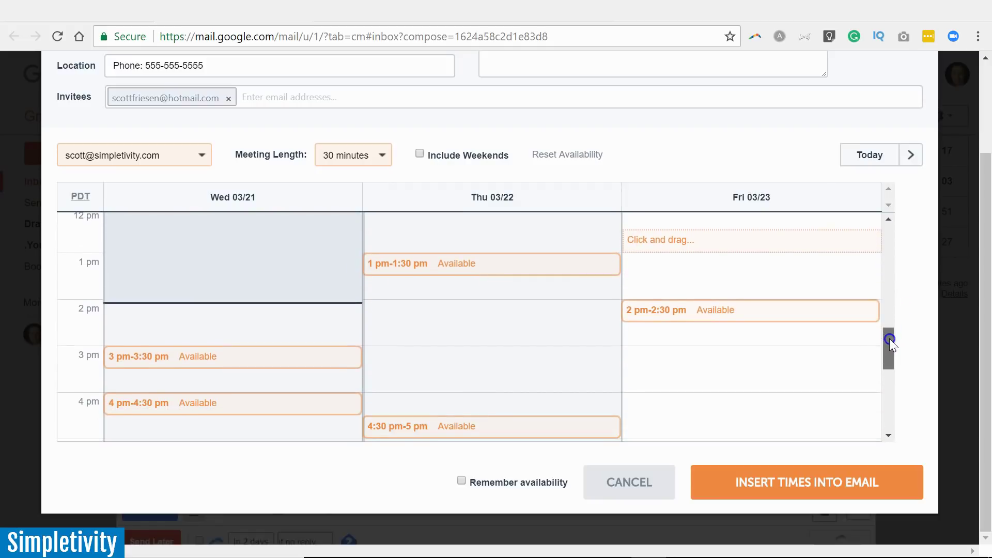
drag(889, 339, 889, 341)
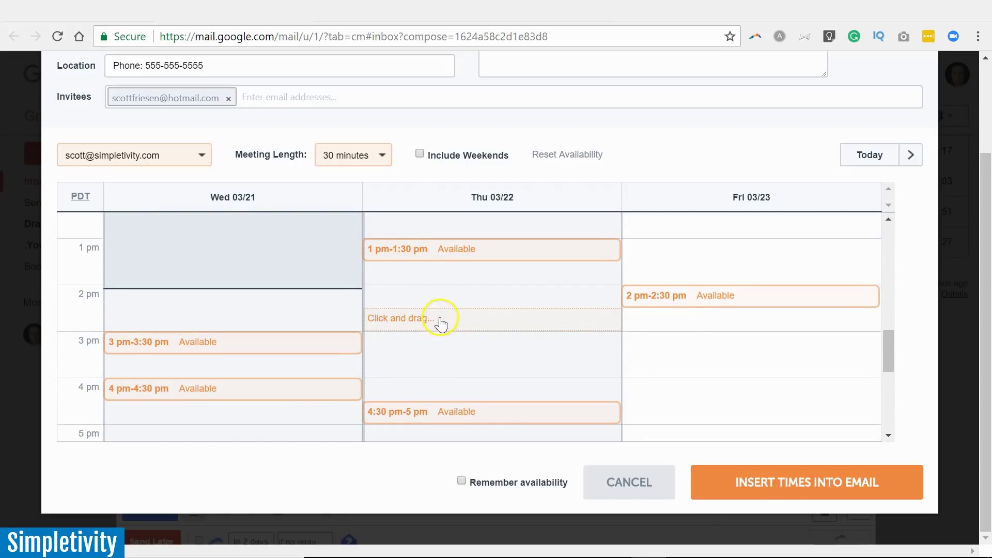
click(785, 494)
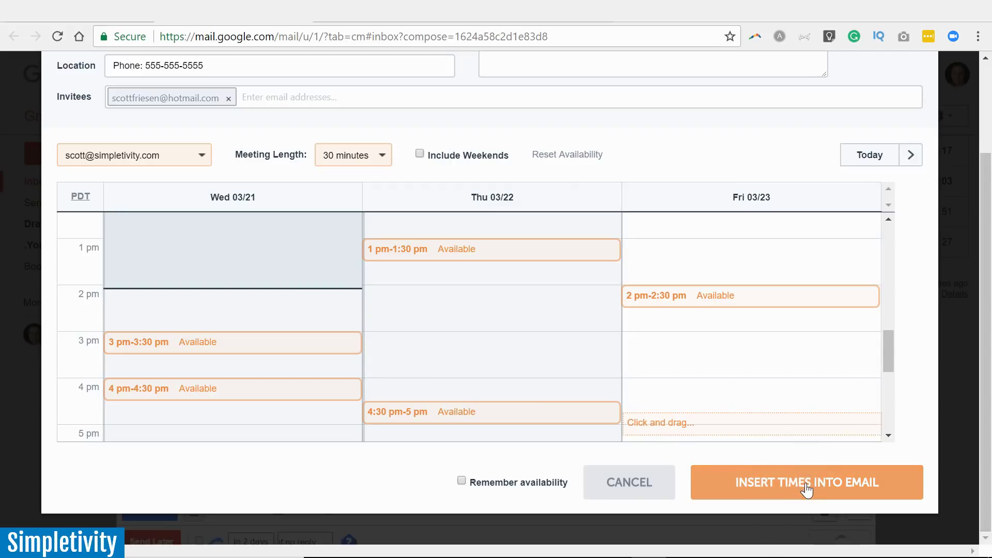
click(806, 487)
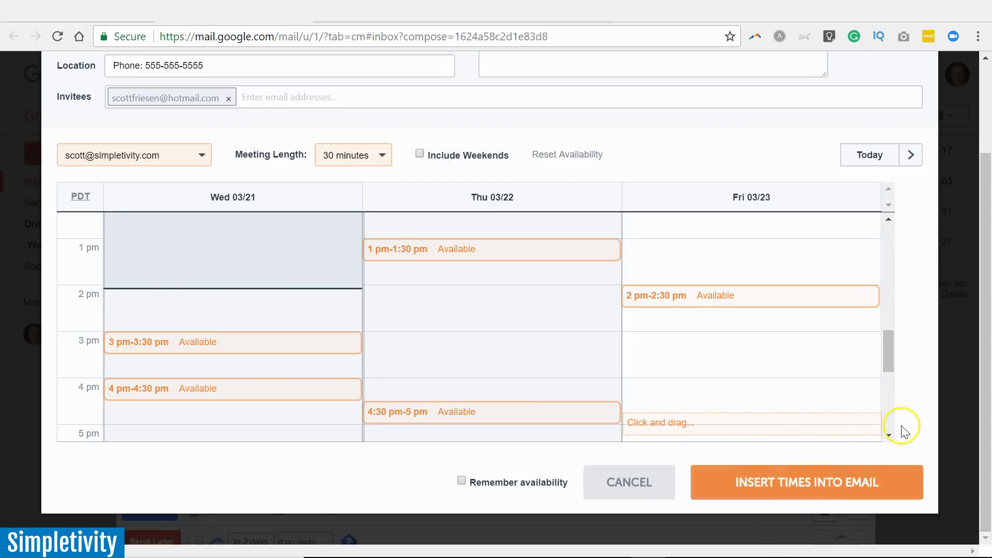
Insert the five 30-minute Wed–Fri slots into the draft and scroll to review the buttons.
click(744, 485)
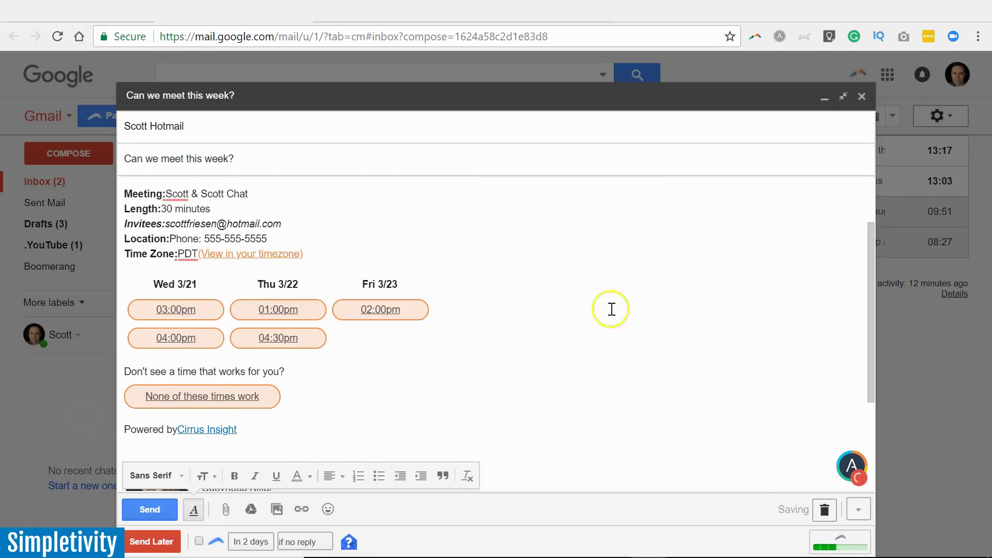
scroll(618, 308, up, 2)
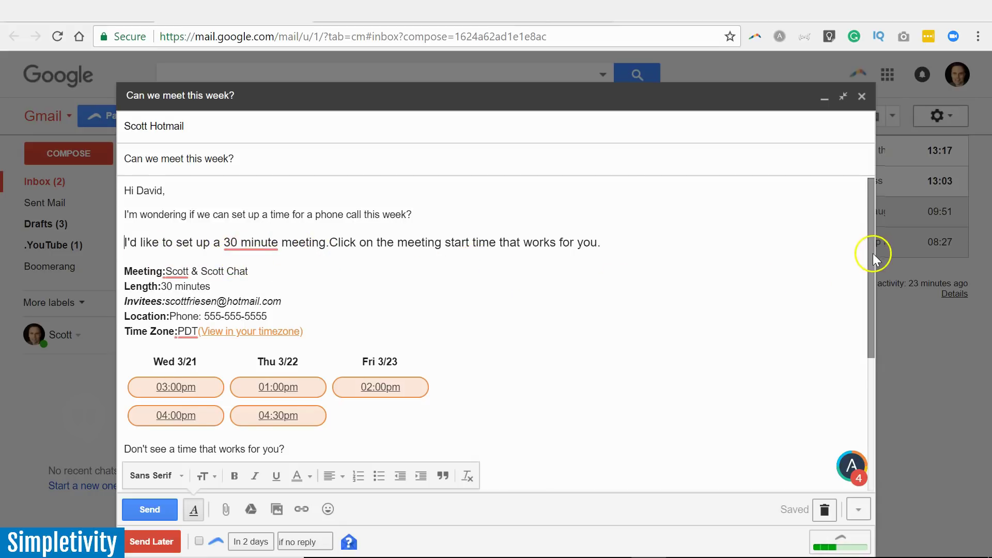
drag(873, 253, 867, 296)
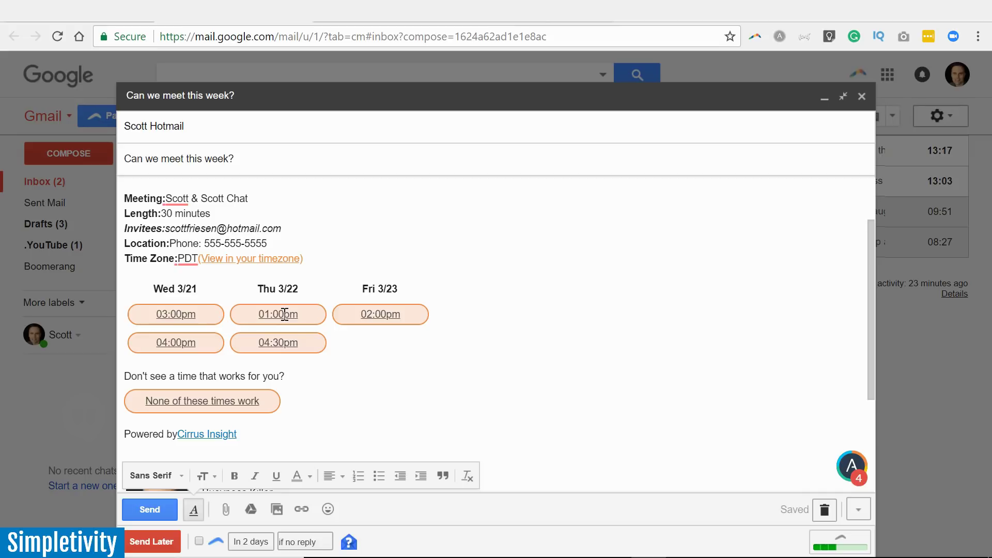
click(279, 314)
mouse_move(872, 310)
mouse_down()
mouse_move(867, 274)
mouse_move(863, 307)
mouse_up()
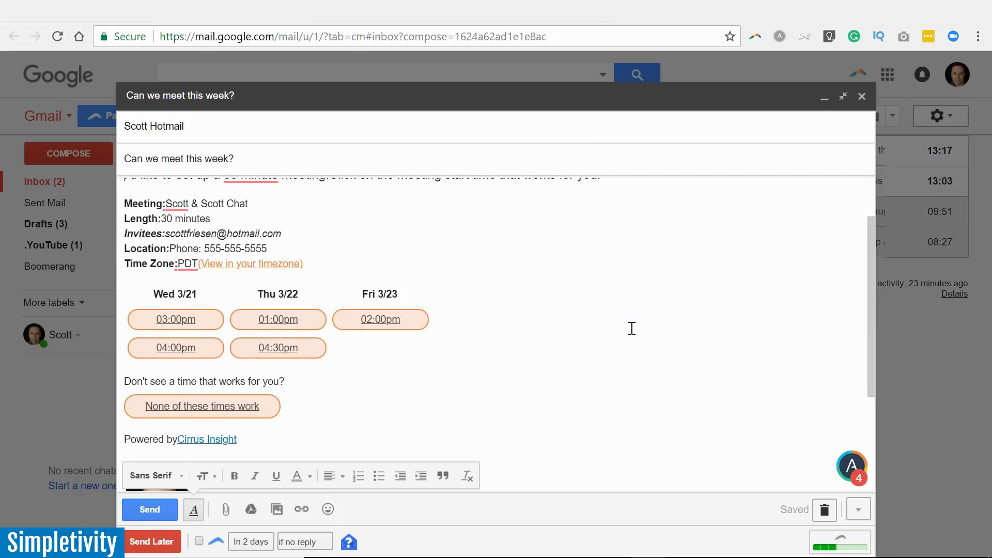
click(631, 328)
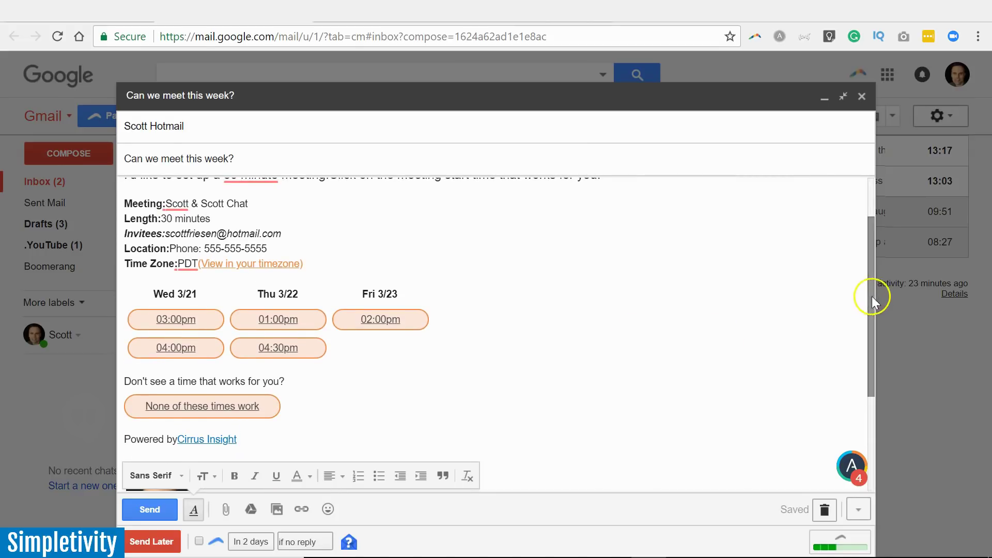
drag(872, 296, 870, 265)
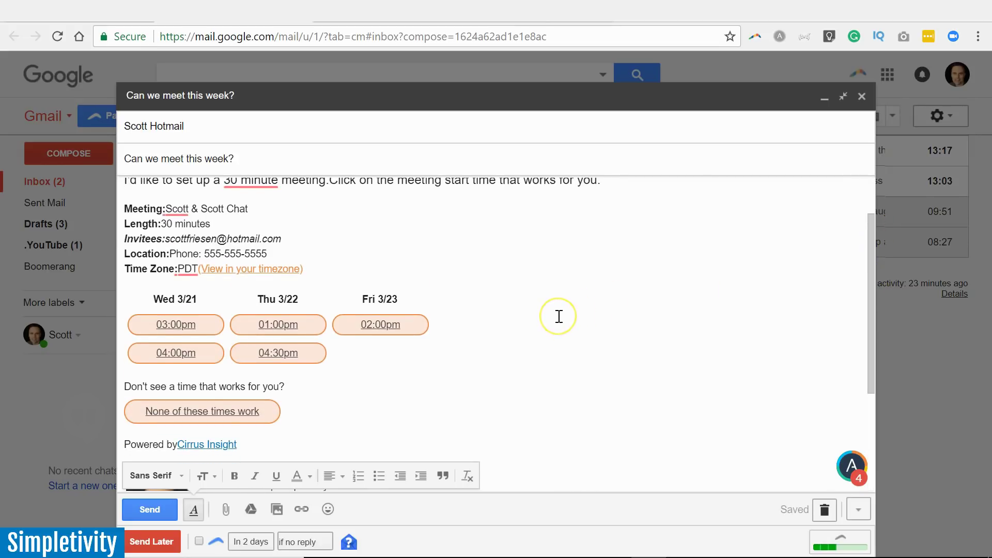
click(589, 308)
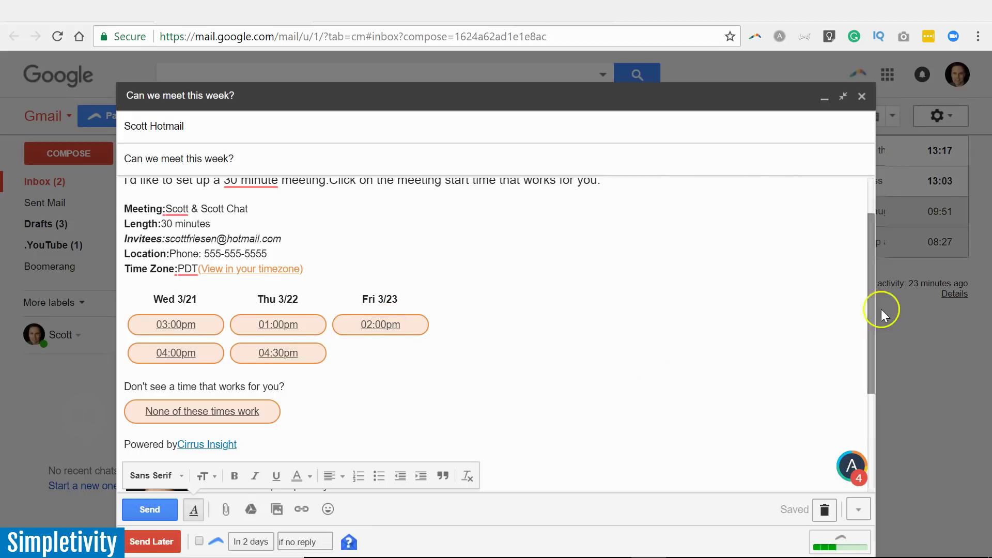
drag(872, 305, 871, 334)
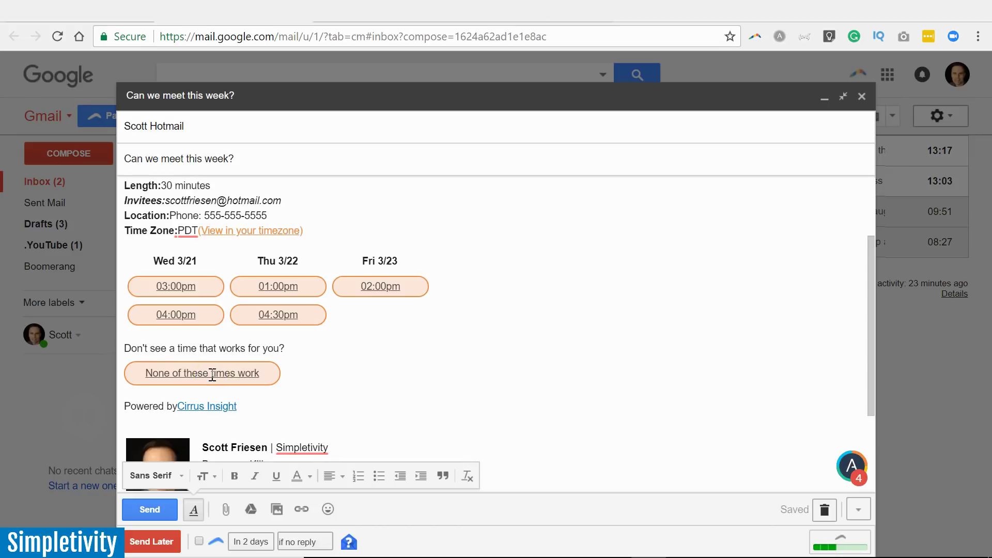
drag(872, 305, 868, 274)
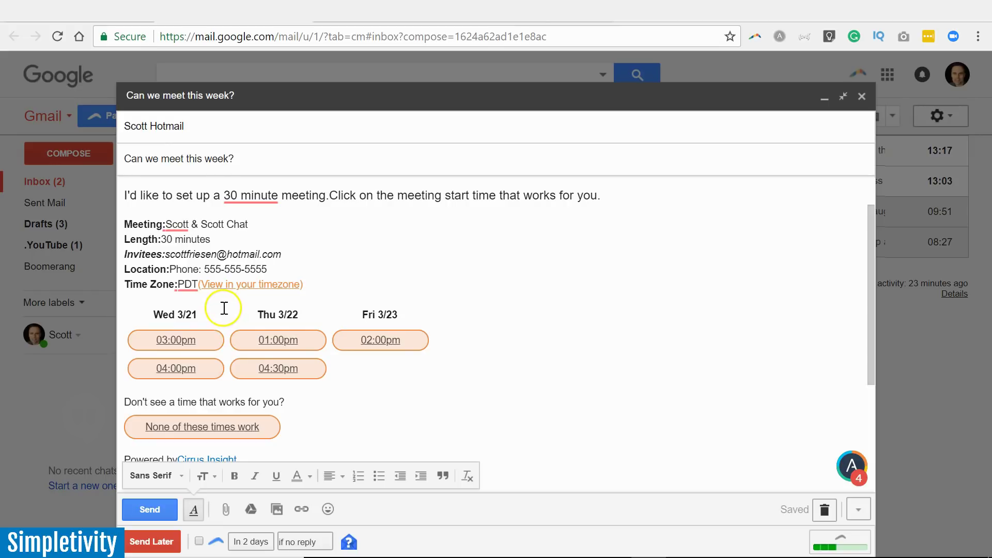
drag(870, 318, 868, 289)
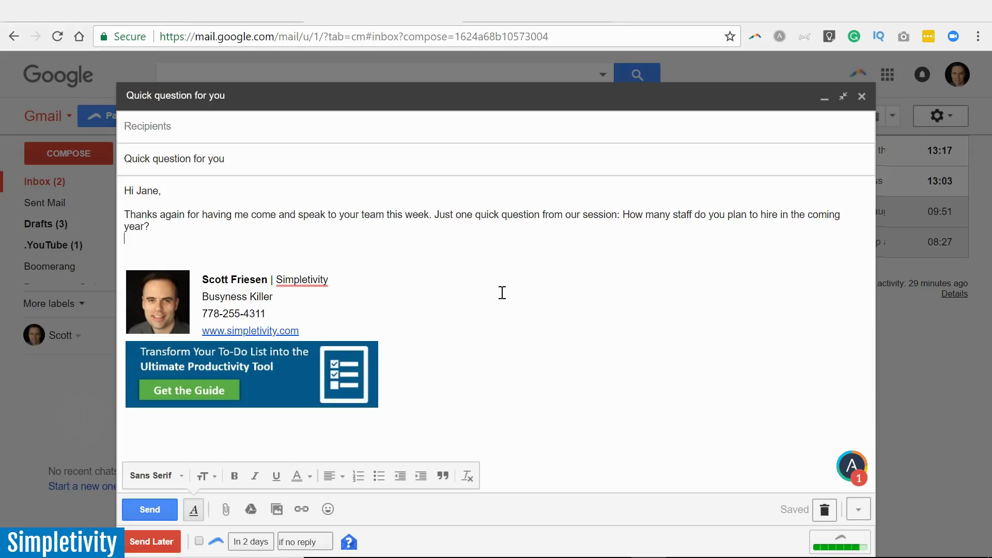
Open the 'Quick question for you' draft and place the caret below the hiring question.
click(502, 290)
click(141, 246)
click(263, 248)
Insert 'I'm looking forward to hearing from you soon.' and 'Thanks in advance,' on the blank line.
click(137, 246)
text(m looking forward to hearing from you soon.)
key(Return)
key(Return)
text(Thanks in advance,)
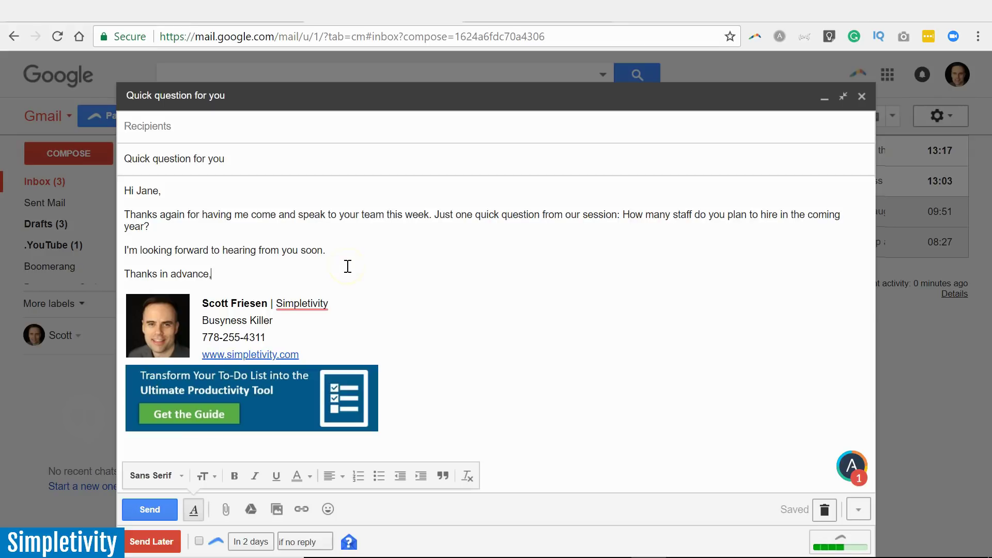
click(349, 267)
Go to the Auto Text Expander options page and review the lfr and tbni expansions.
click(519, 11)
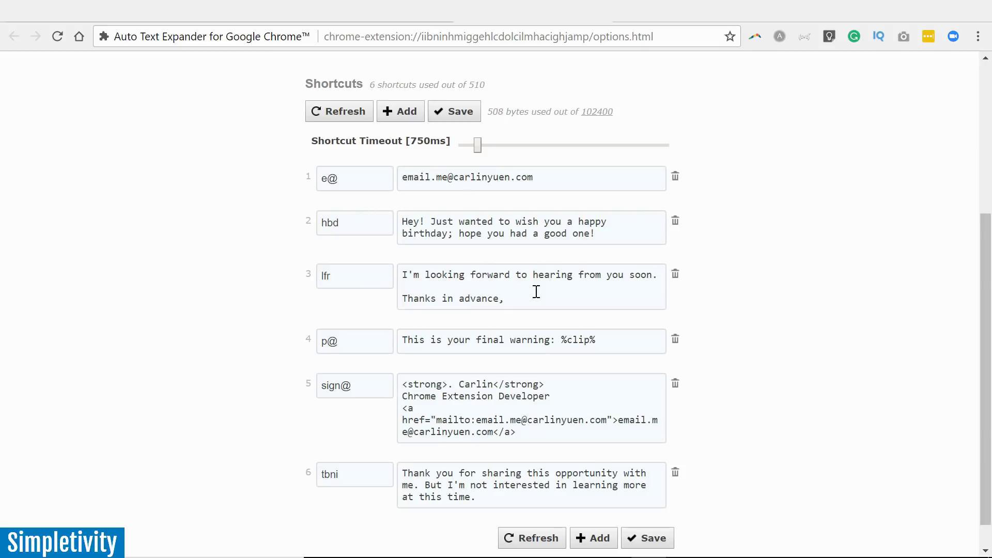
click(508, 292)
drag(980, 272, 983, 292)
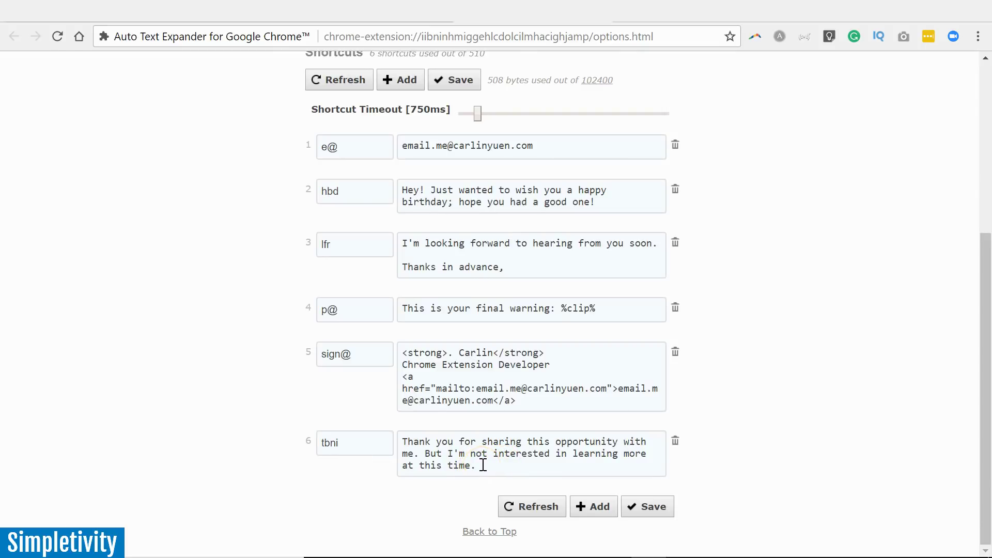
click(484, 466)
click(489, 467)
On a new line in the demo box, type tbni to expand the not-interested reply.
scroll(793, 377, up, 5)
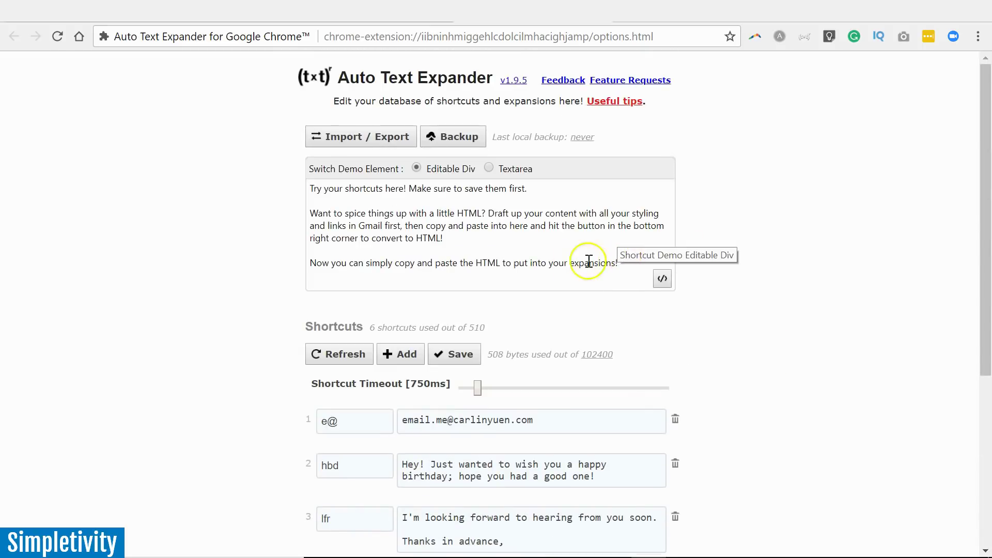
click(629, 265)
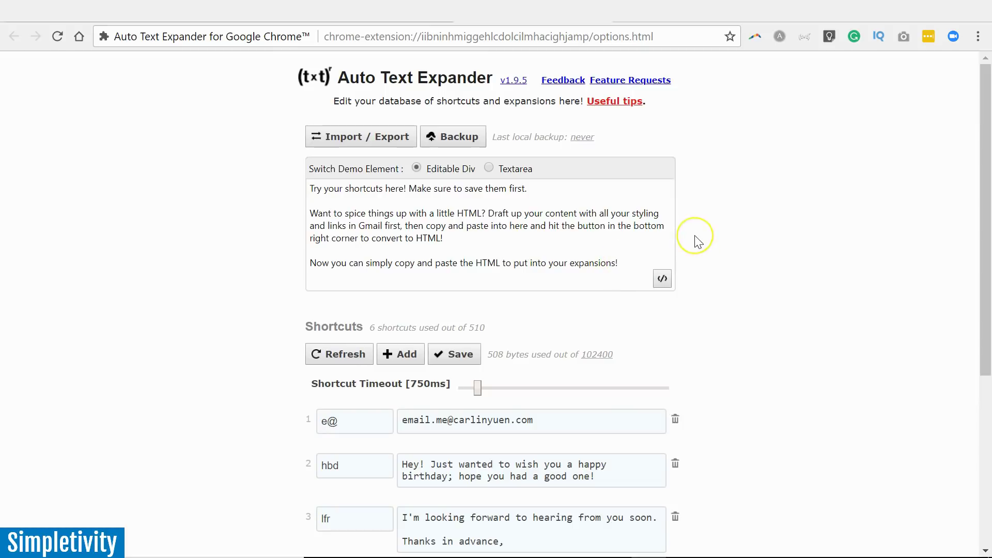
key(Return)
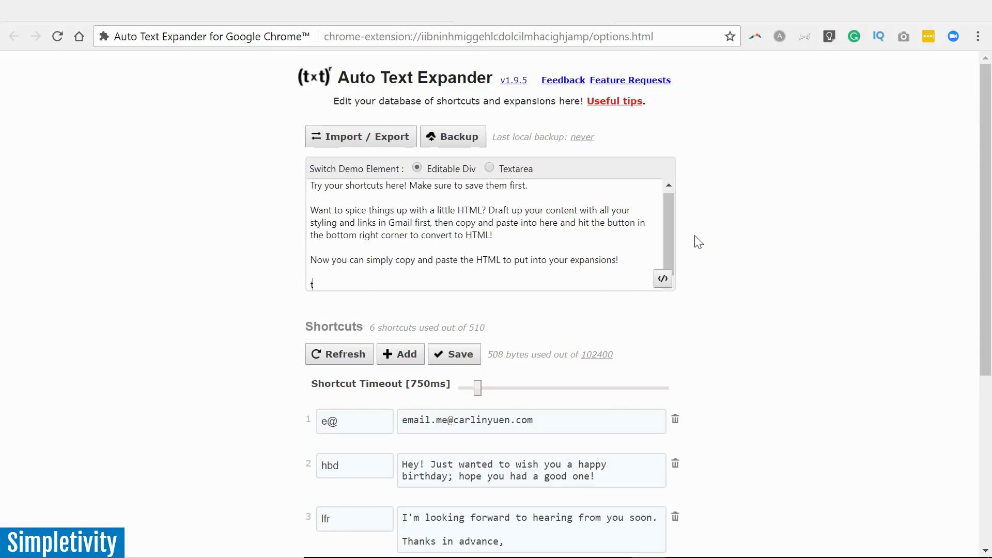
text(tbn)
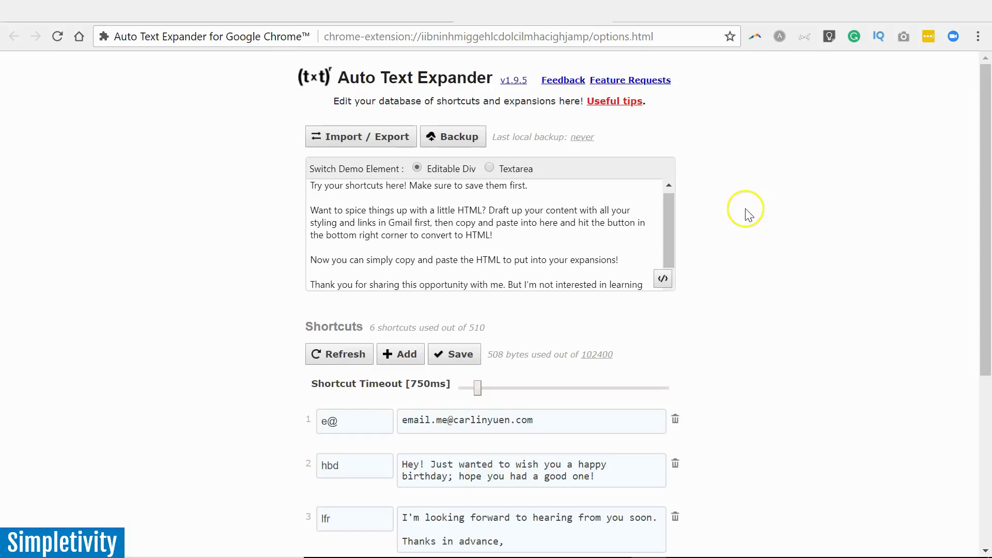
scroll(663, 209, down, 1)
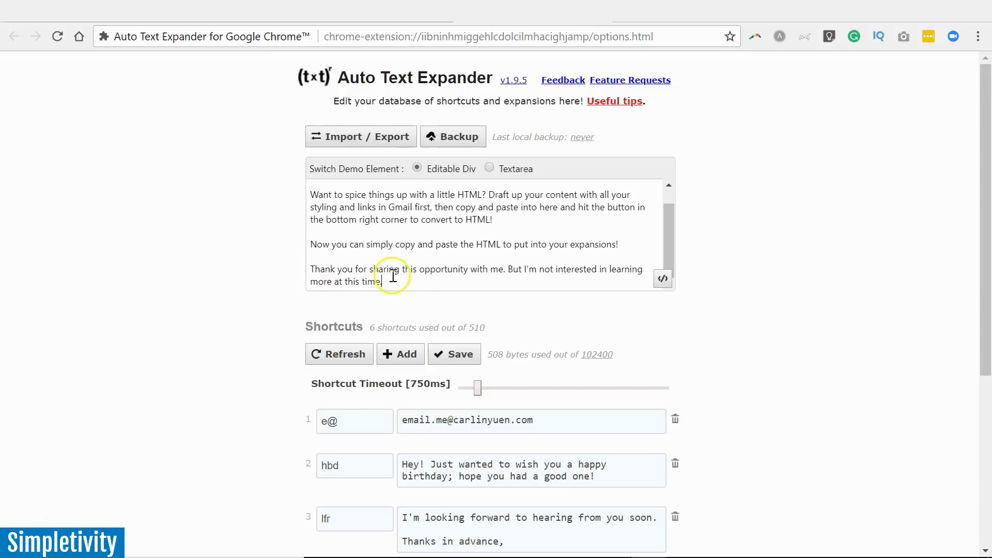
Expand tbni below 'year?' in the Gmail draft, then scroll the Auto Text Expander shortcut list.
click(383, 7)
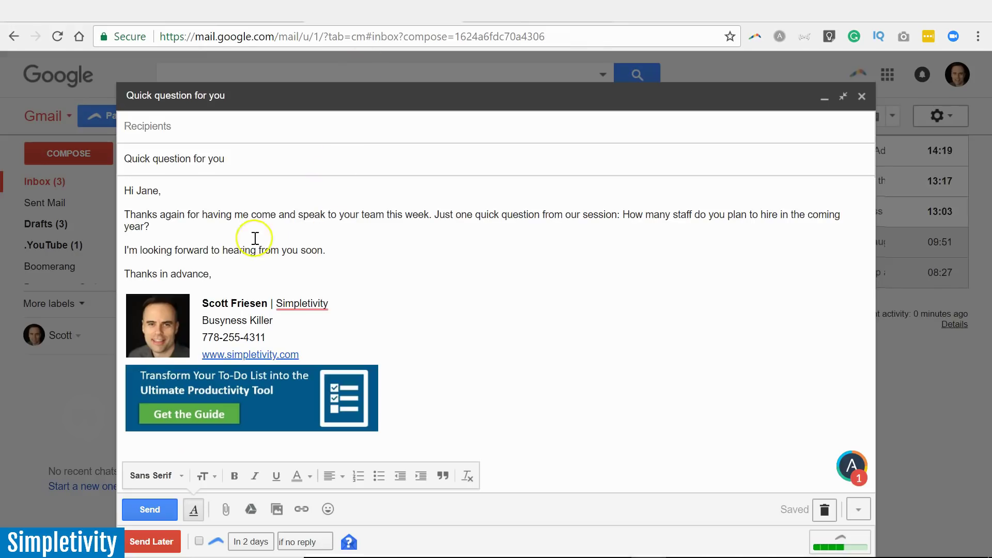
click(170, 232)
key(Return)
key(Return)
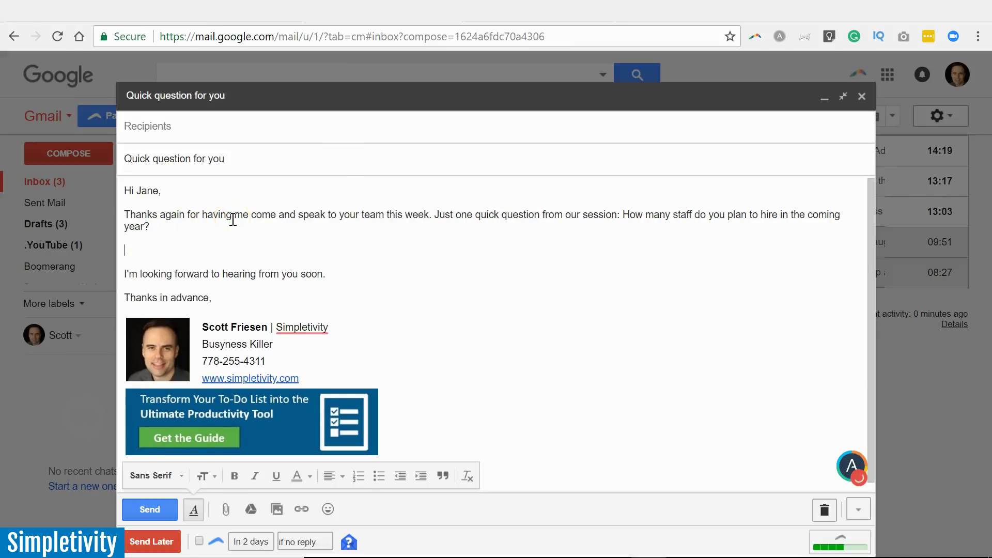
text(tbnt)
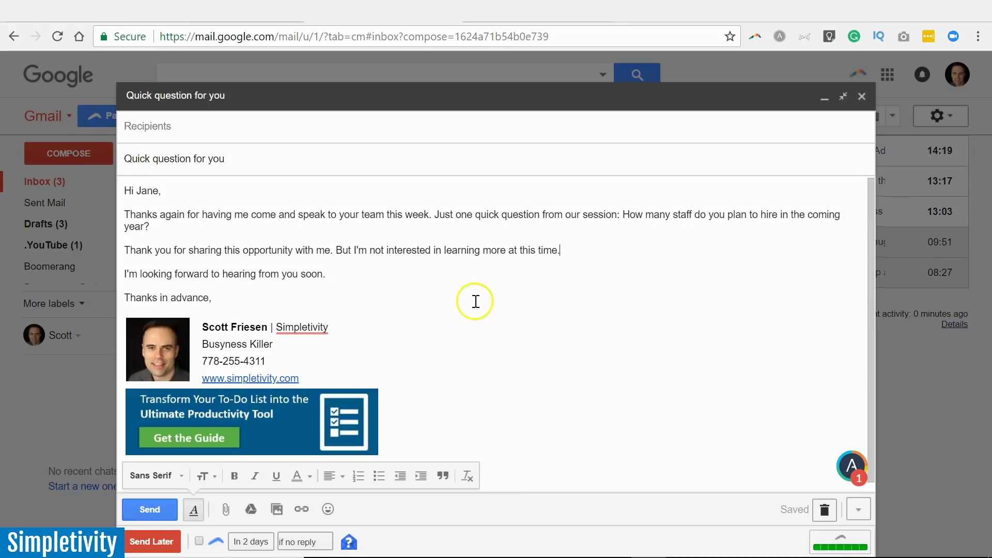
click(525, 10)
scroll(746, 330, down, 5)
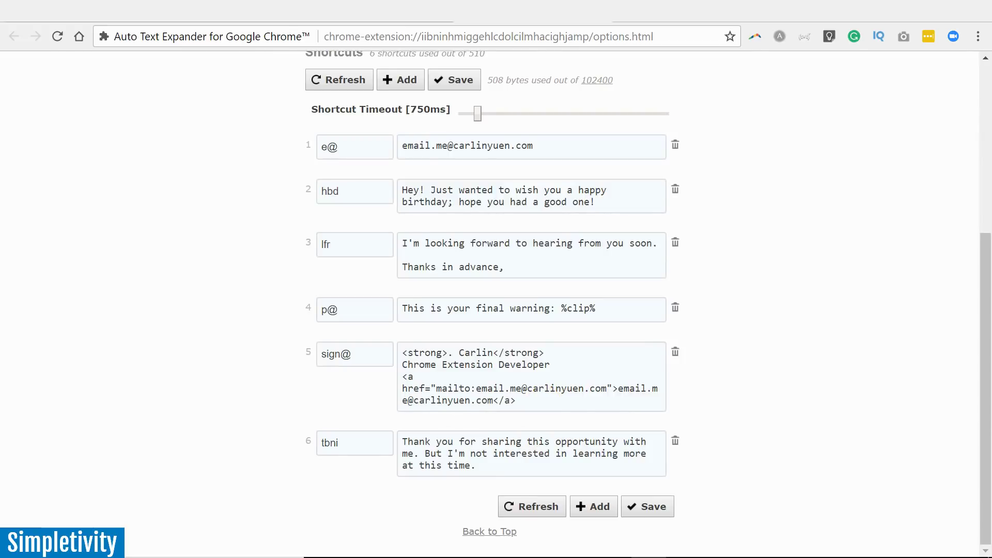
Return to the 'Quick question for you' draft, which now ends with the looking-forward closing.
click(371, 11)
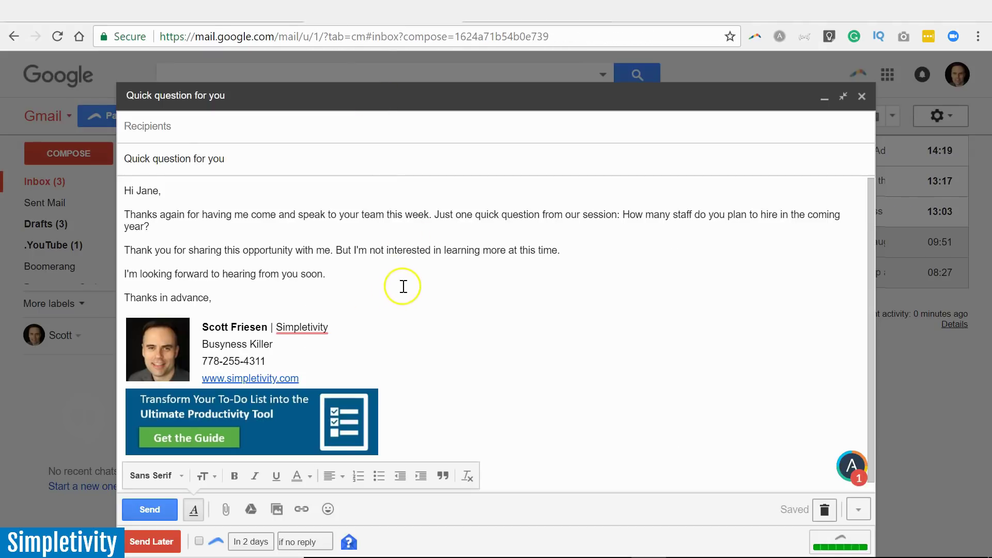